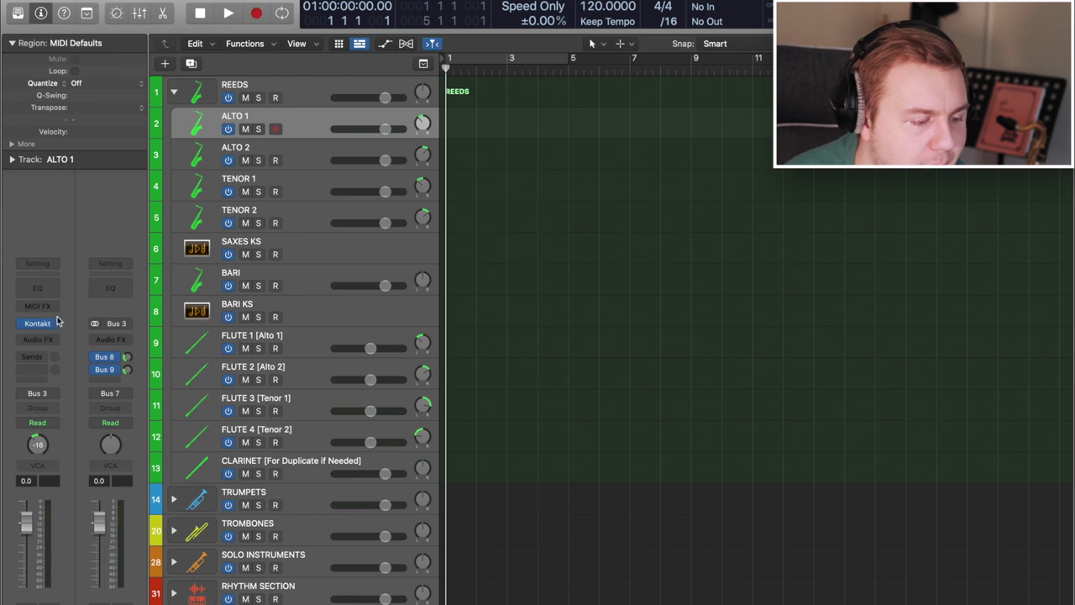
Open the Kontakt instrument on the ALTO 1 track and shift its microphone balance slightly from the middle toward CLOSE
mouse_move(43, 327)
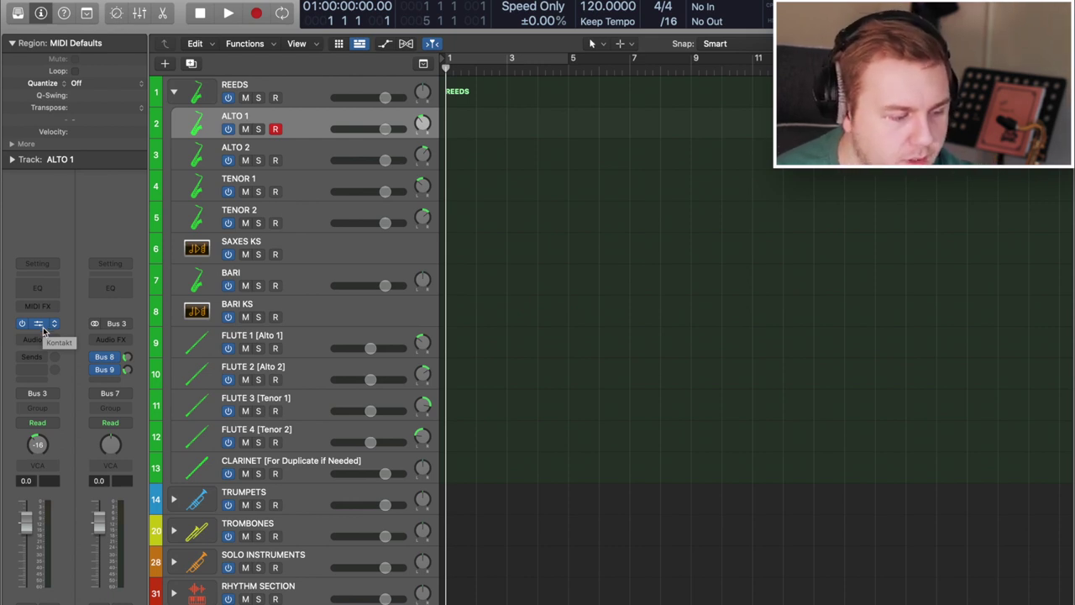
click(39, 324)
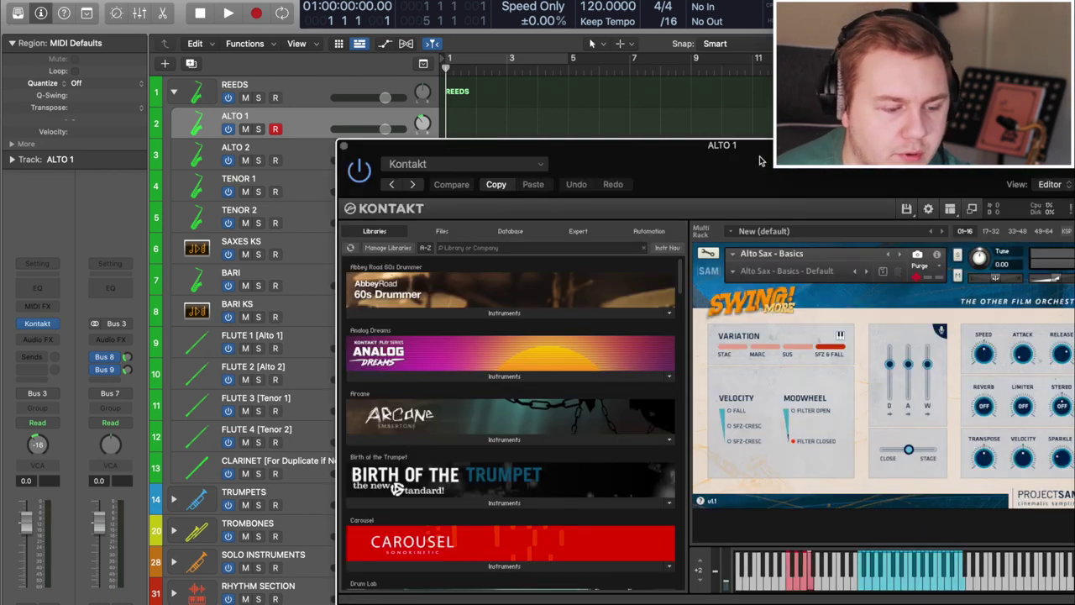
drag(760, 156, 527, 57)
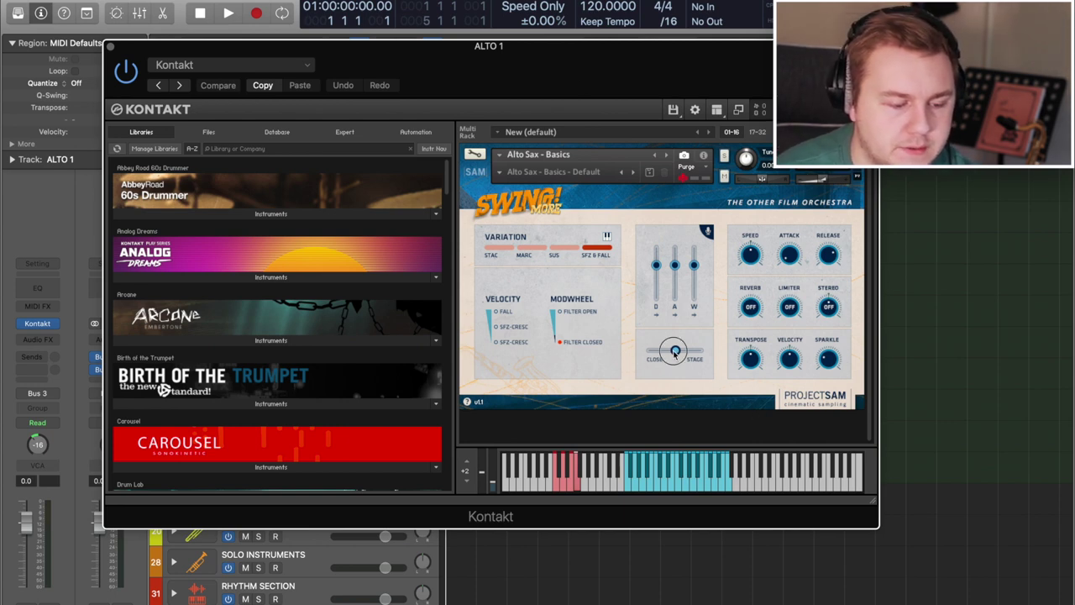
drag(675, 351, 672, 355)
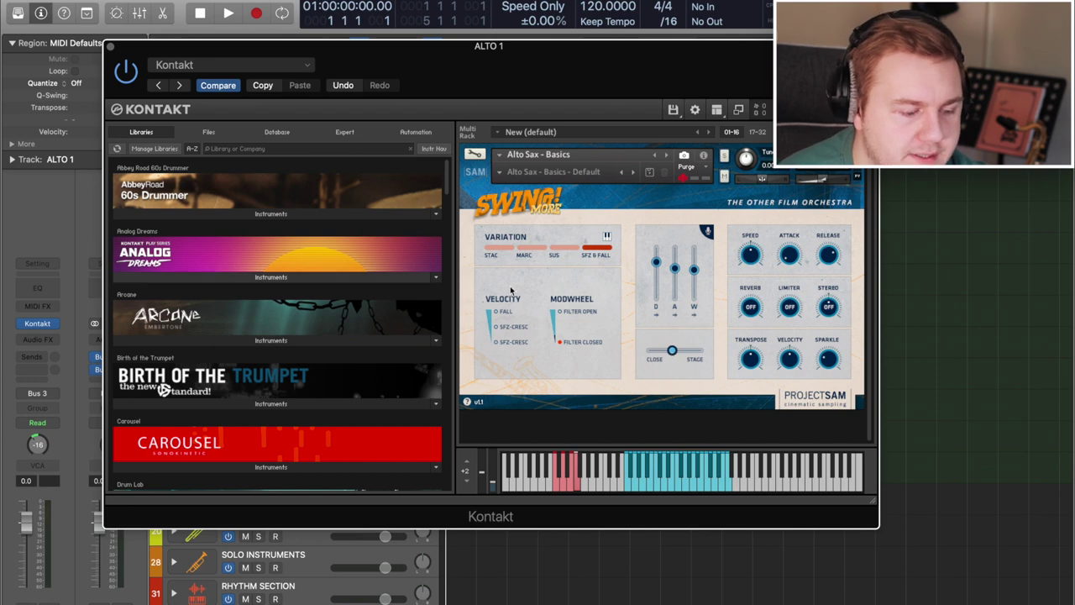
Audition the Alto Sax variations STAC, MARC, SUS and SFZ & FALL in turn, and close the instrument window
click(493, 248)
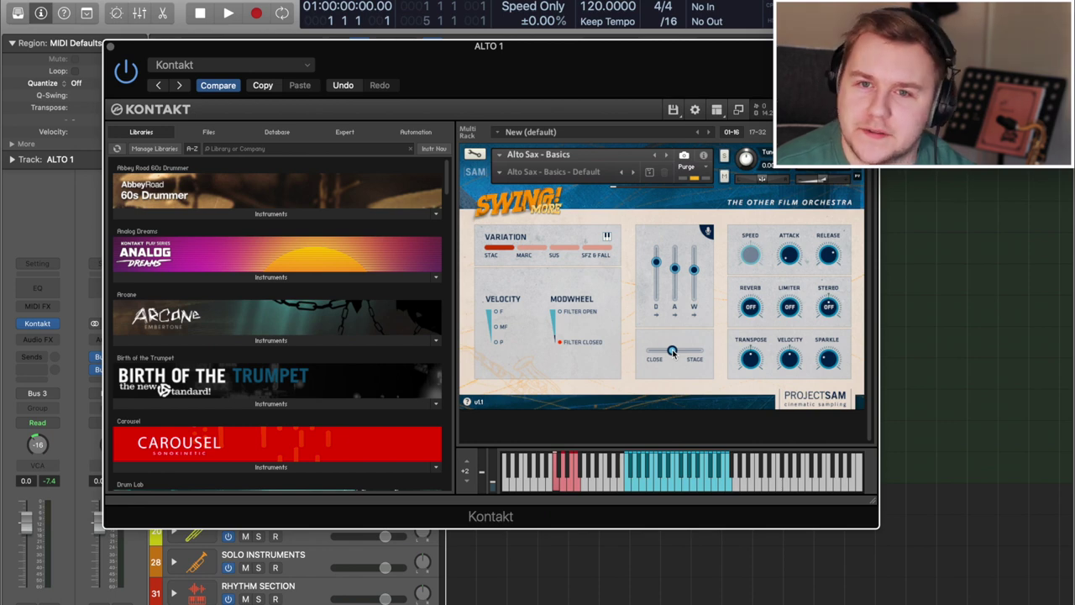
click(531, 249)
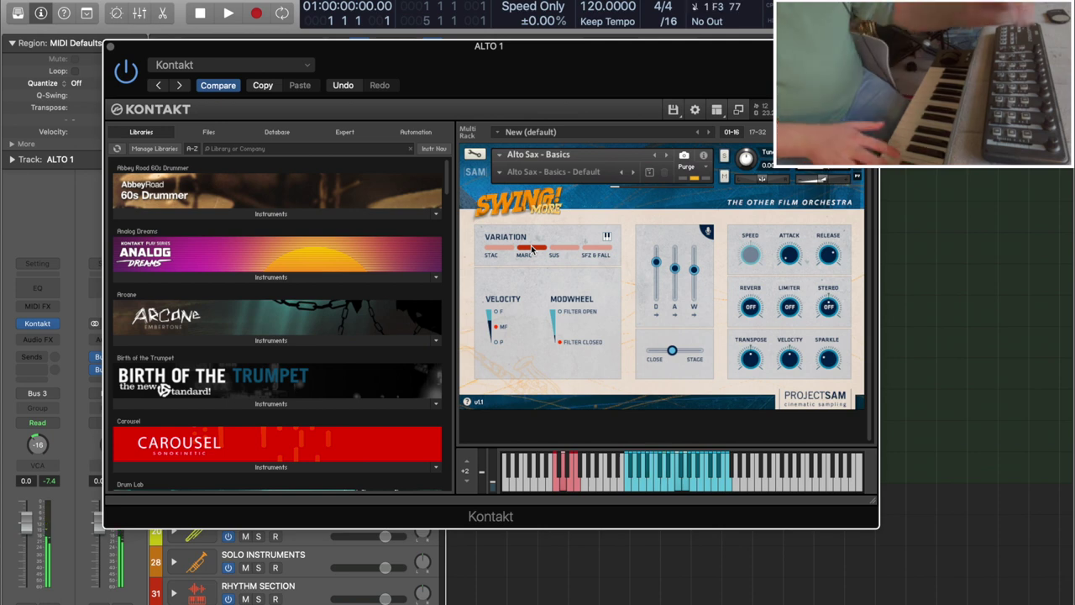
click(556, 252)
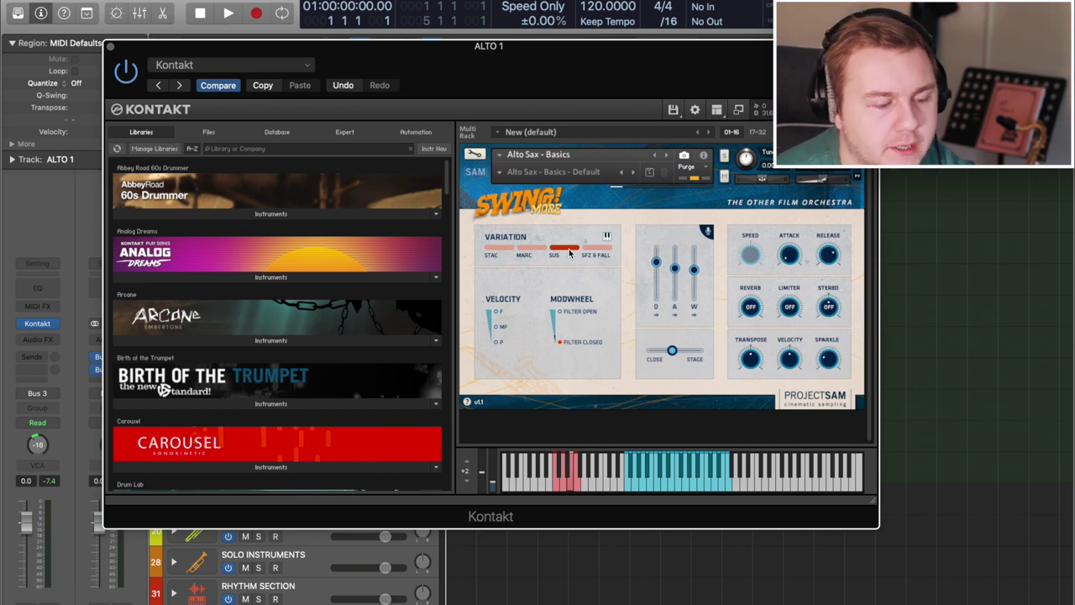
click(600, 252)
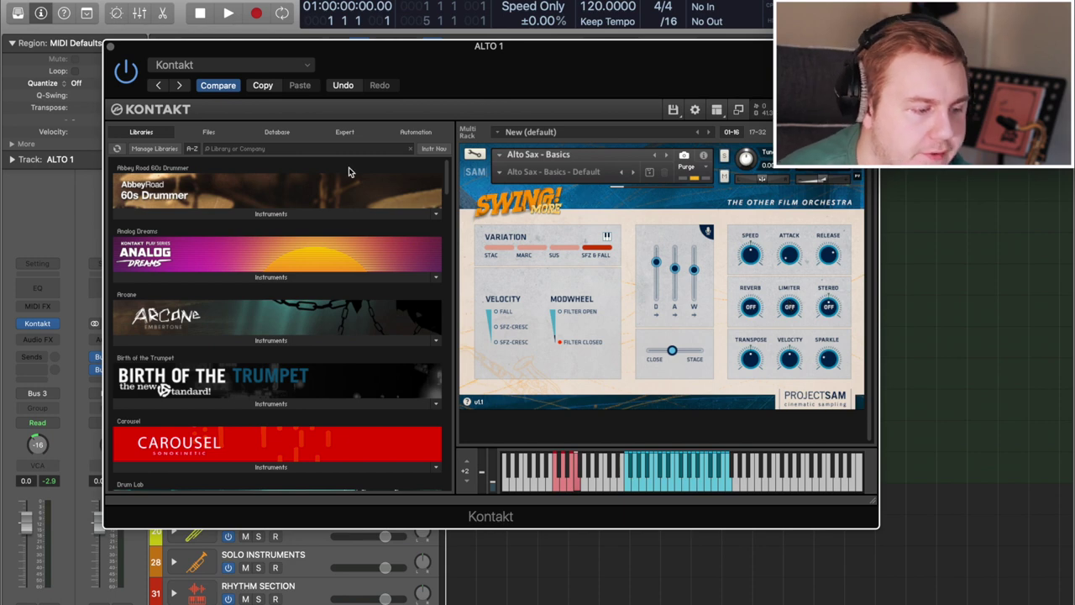
click(112, 47)
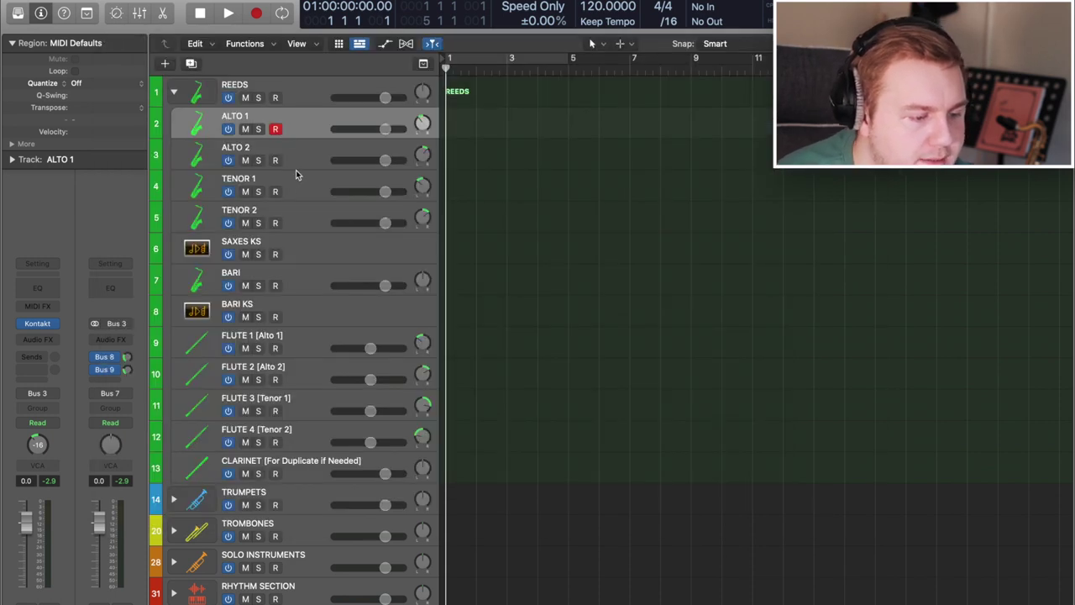
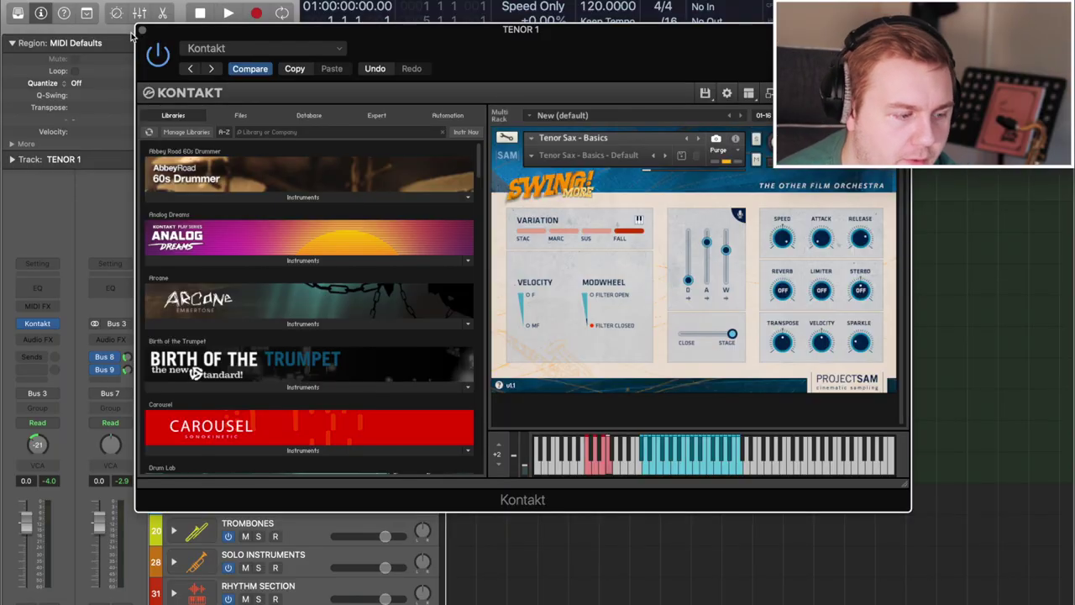
Close the TENOR 1 instrument window and open the Kontakt instrument on the BARI track
click(143, 32)
click(301, 218)
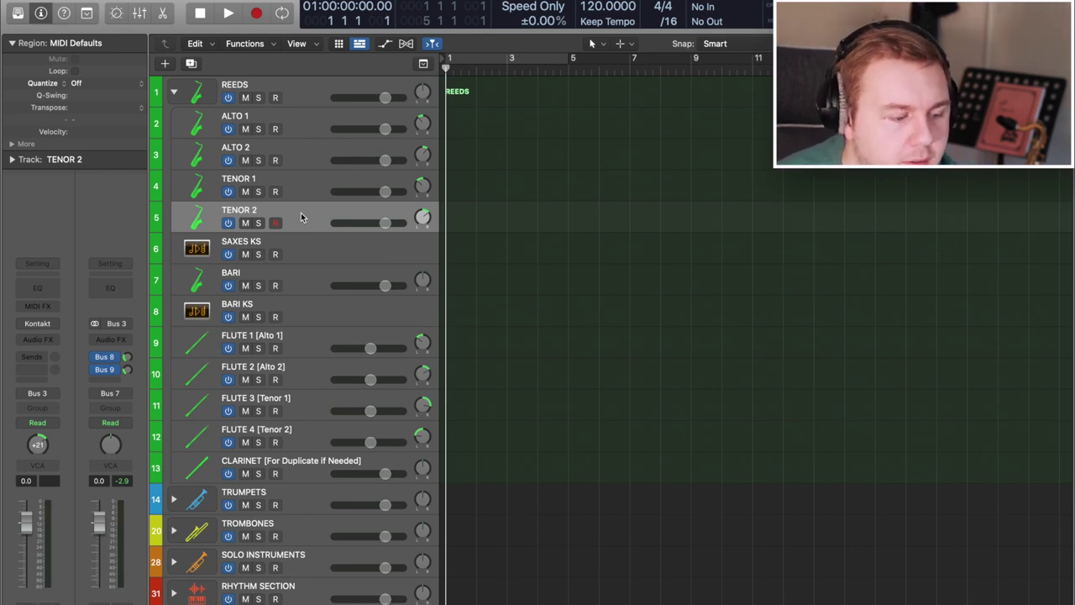
click(309, 278)
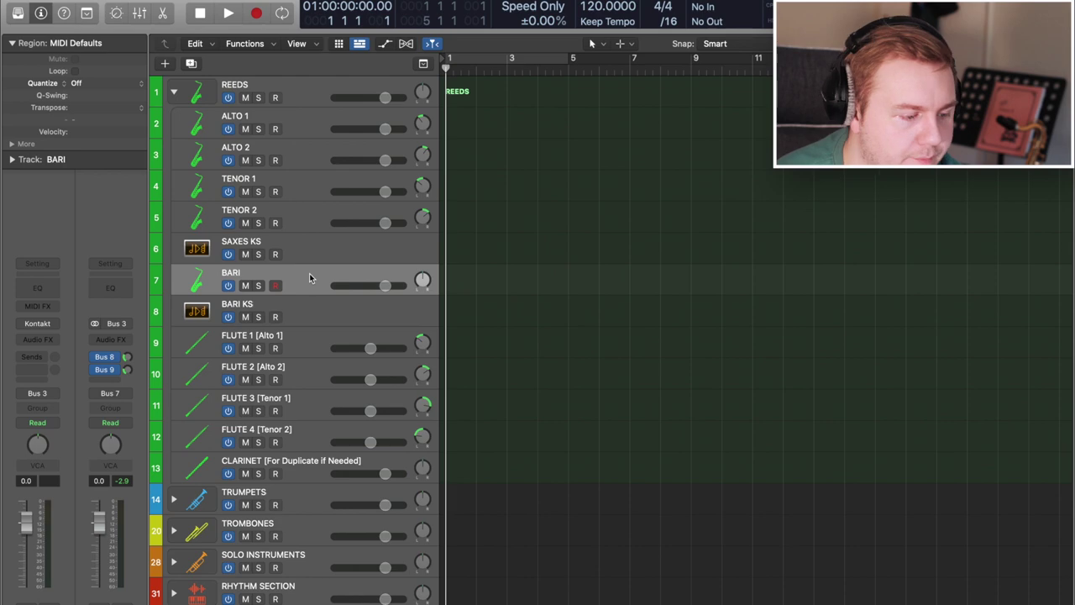
click(24, 326)
click(40, 325)
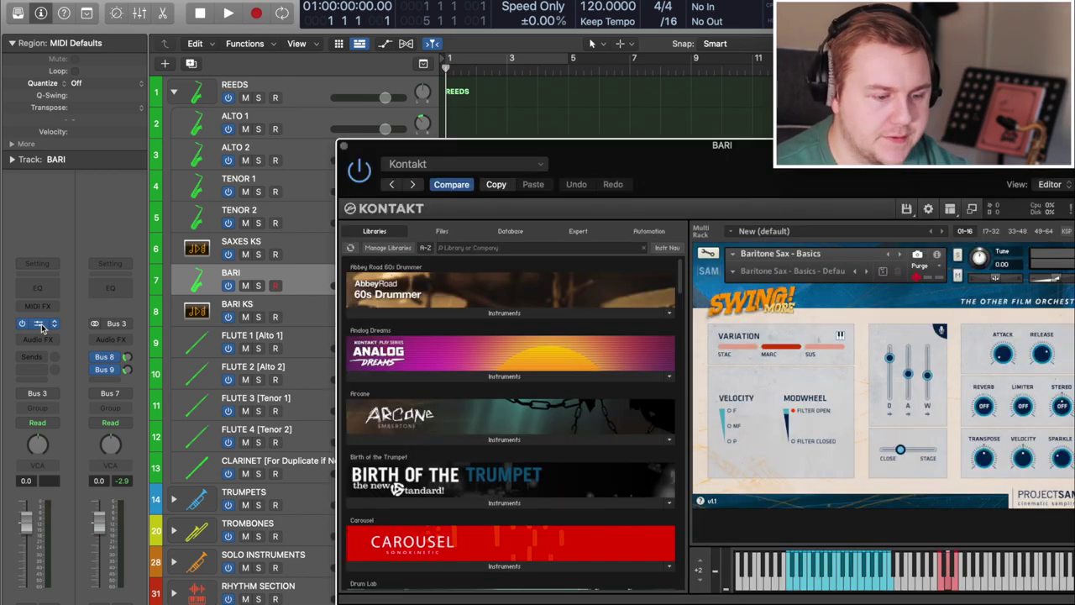
drag(681, 159, 496, 84)
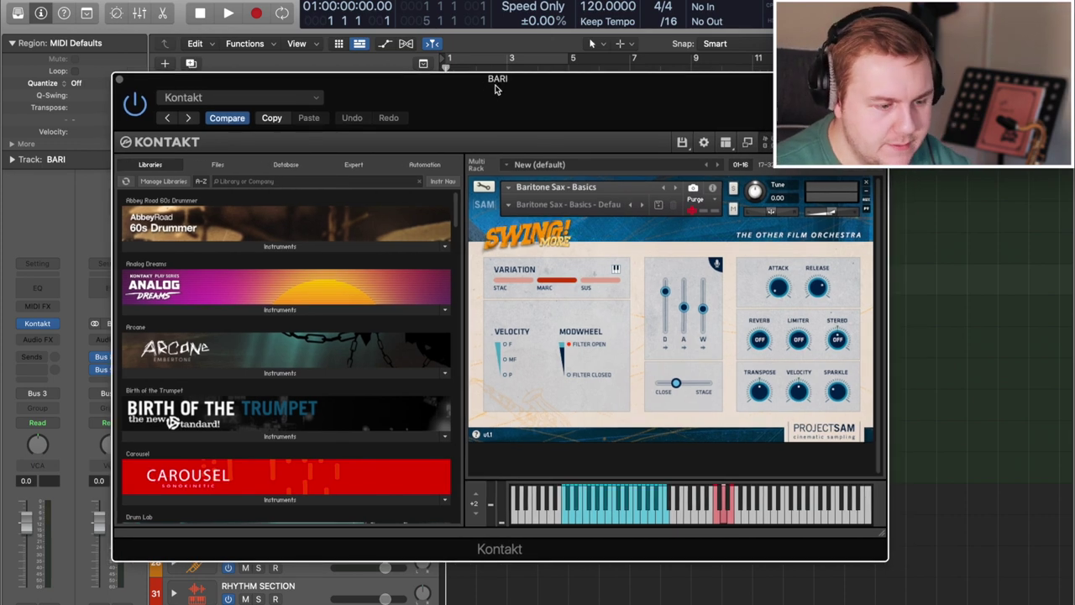
Audition the Baritone Sax variations STAC, MARC and SUS one after another
click(514, 280)
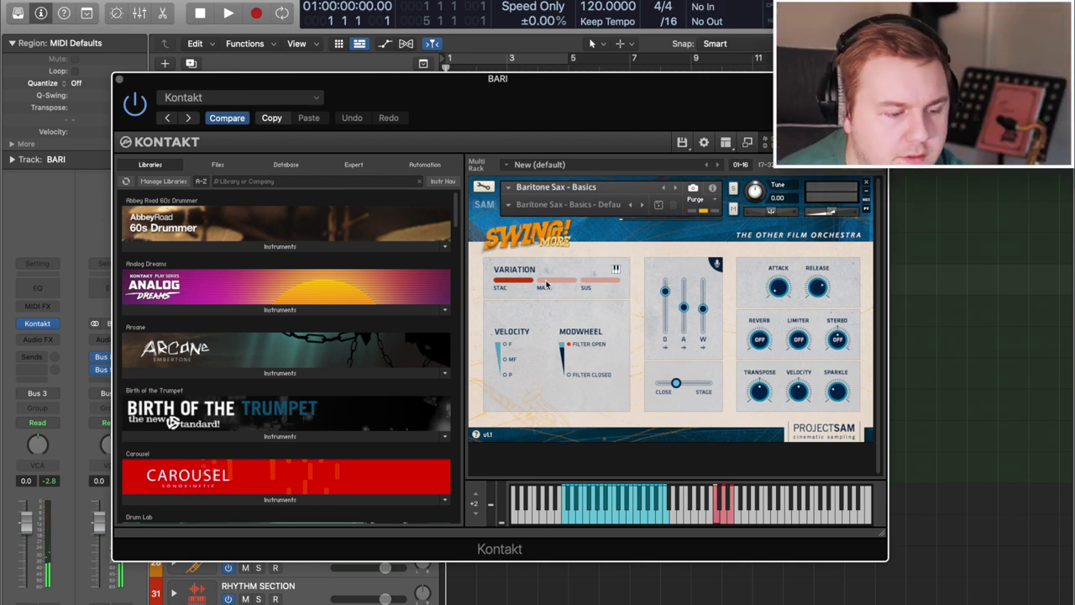
click(544, 283)
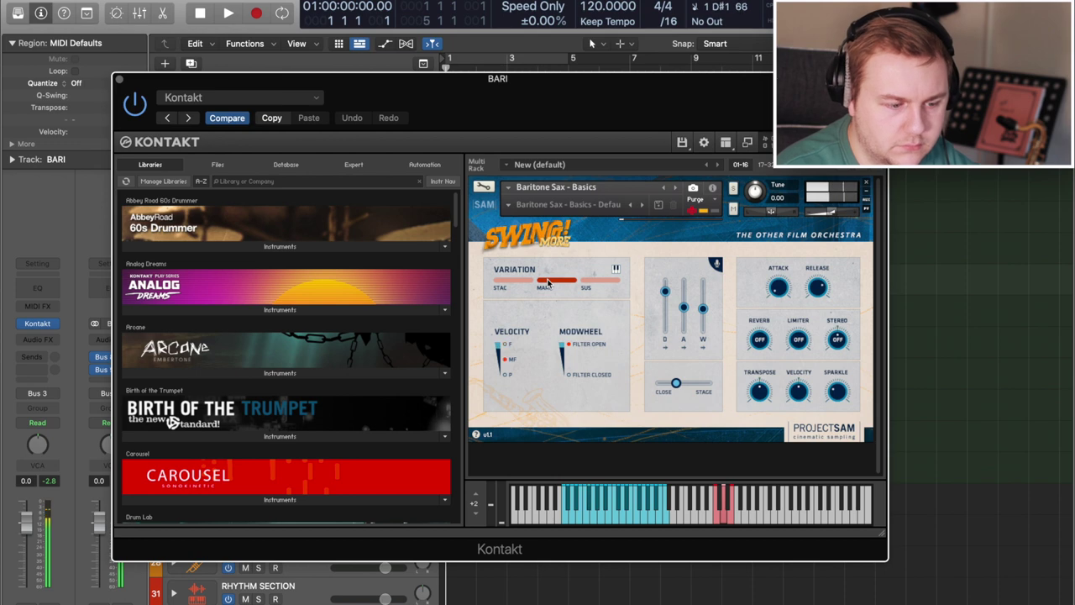
click(594, 284)
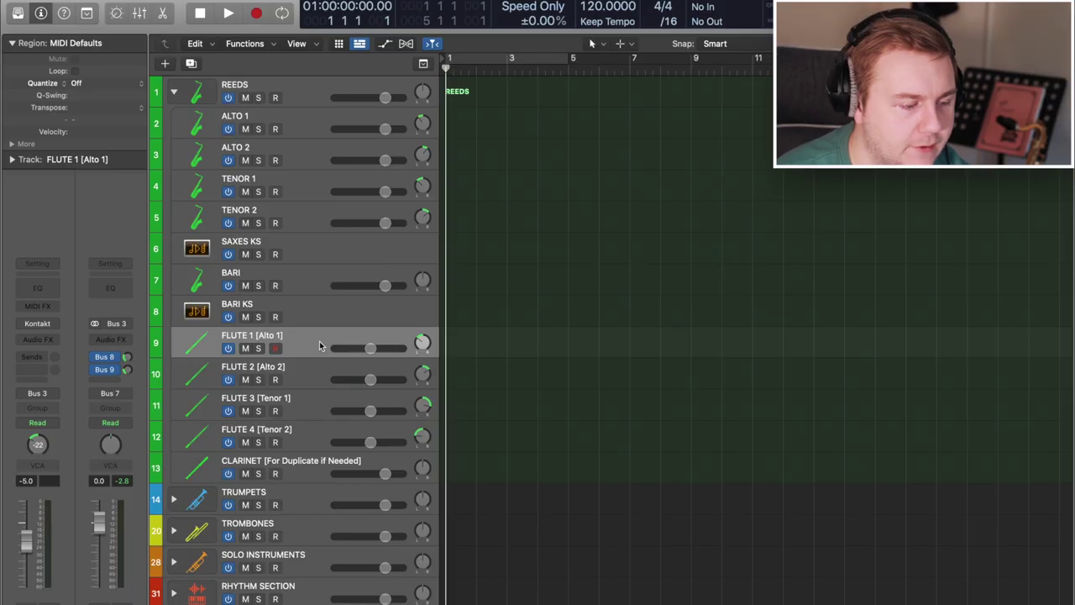
Open the Passion Flute instrument on FLUTE 1 and examine its microphones, including QTC1, RCA77 and NT2-A, ending on the Perform page
click(37, 325)
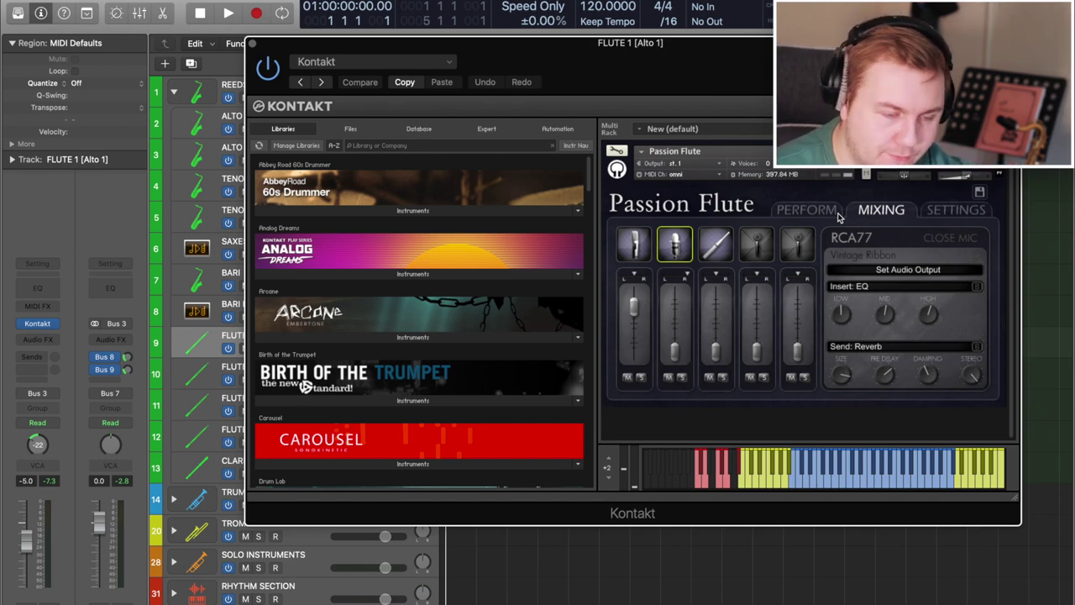
click(724, 252)
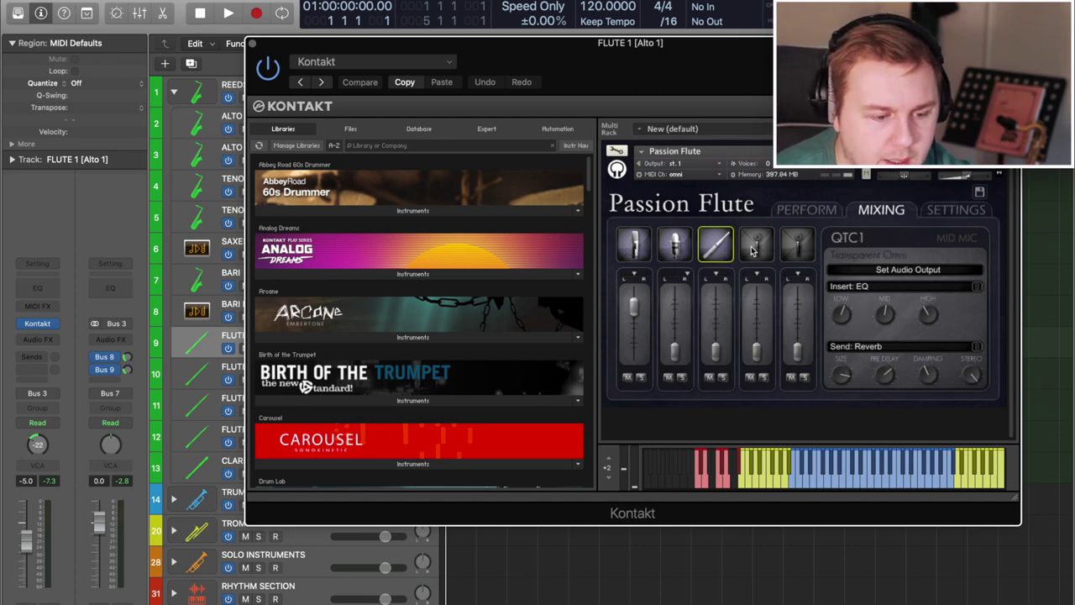
click(796, 245)
click(716, 245)
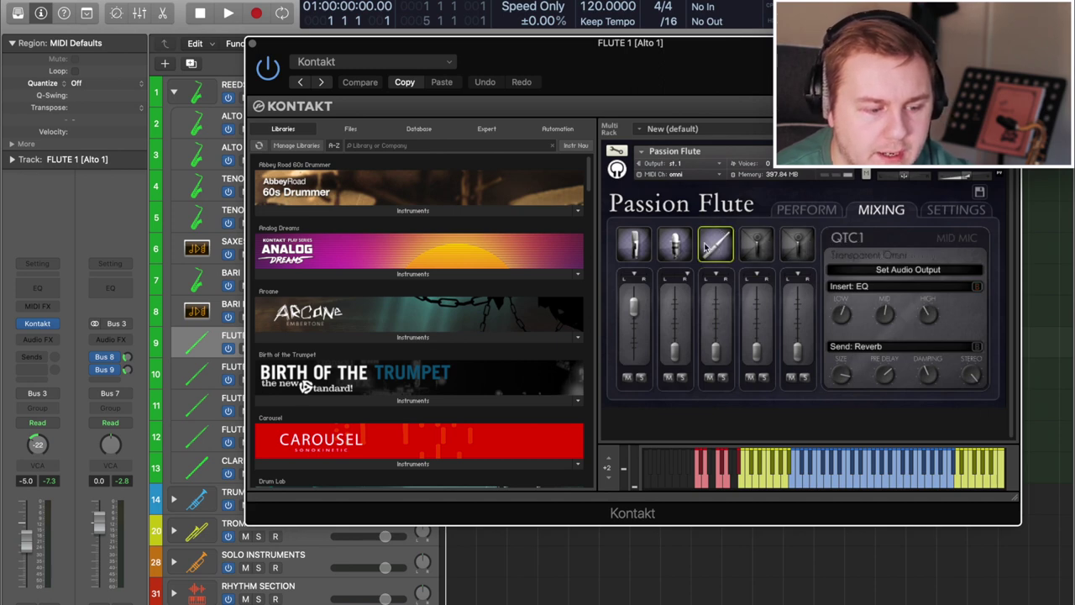
click(673, 245)
click(635, 246)
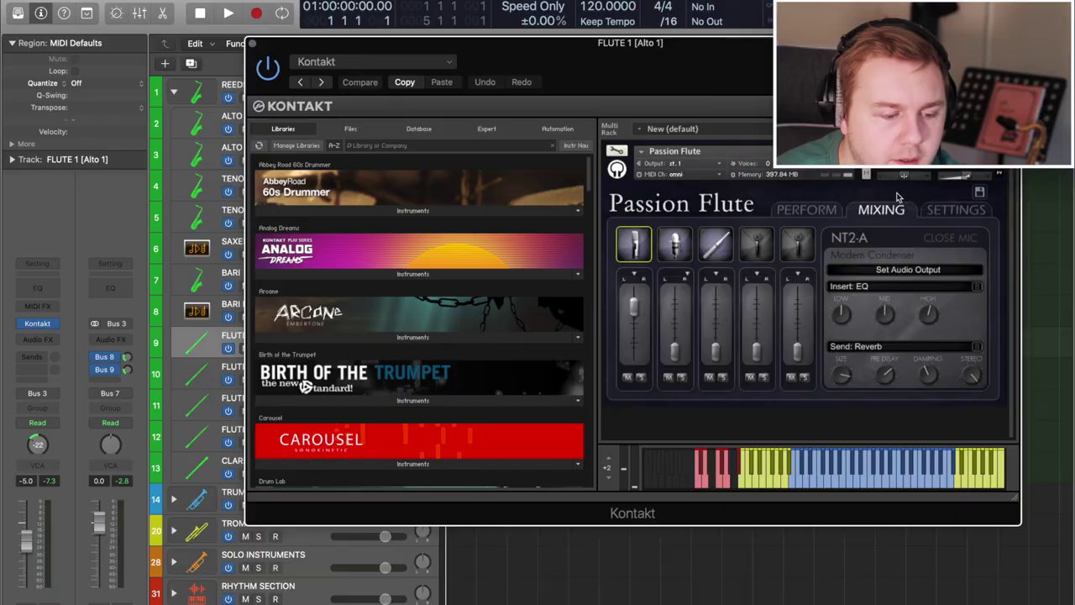
click(810, 209)
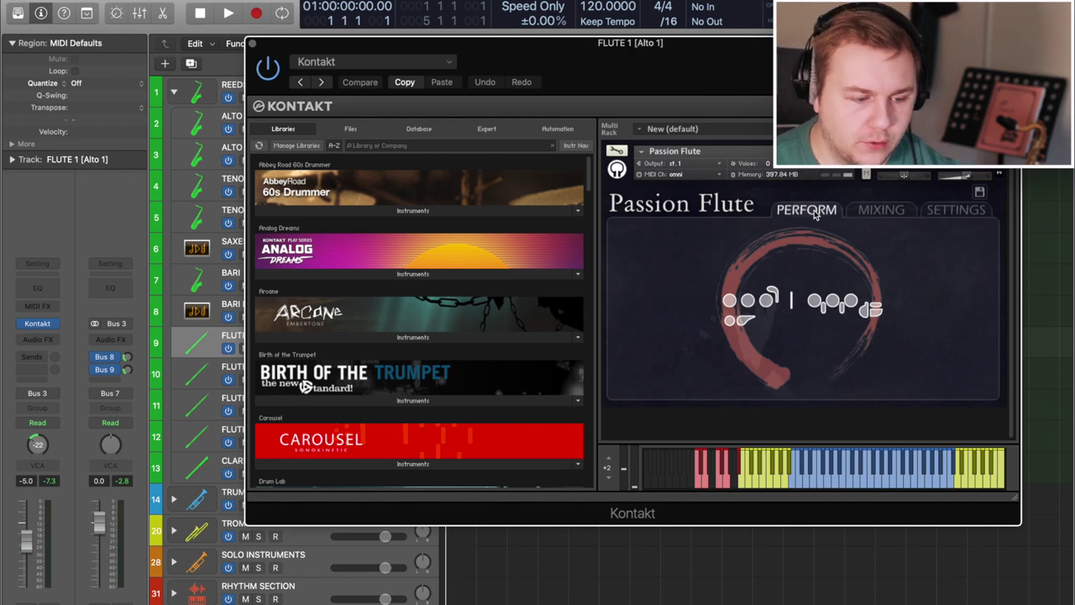
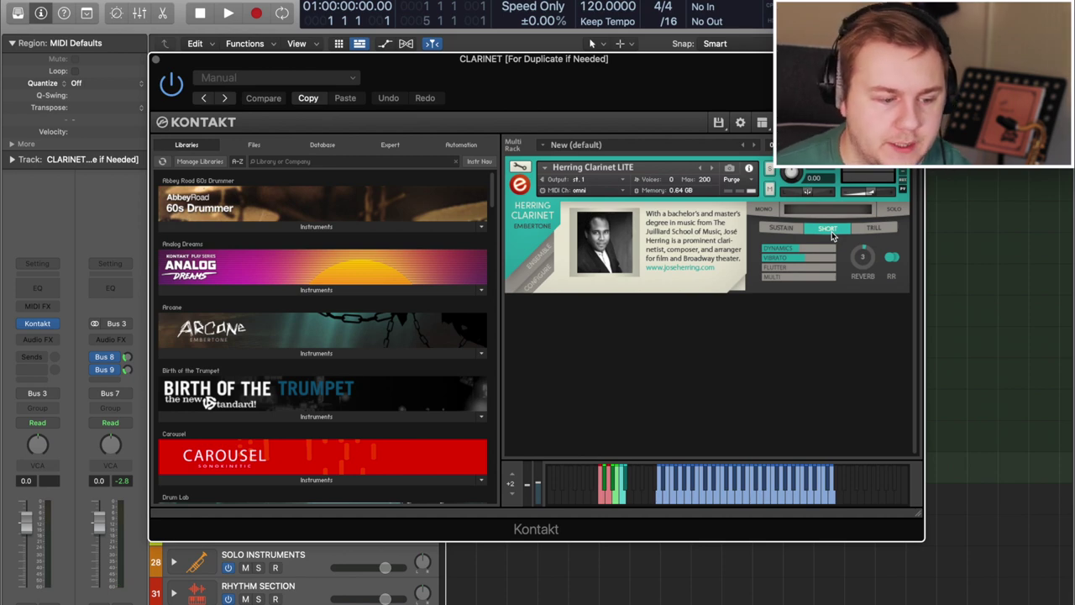
Try the FLUTTER and MULTI controls of the Herring Clarinet and switch its articulation to SUSTAIN
click(773, 267)
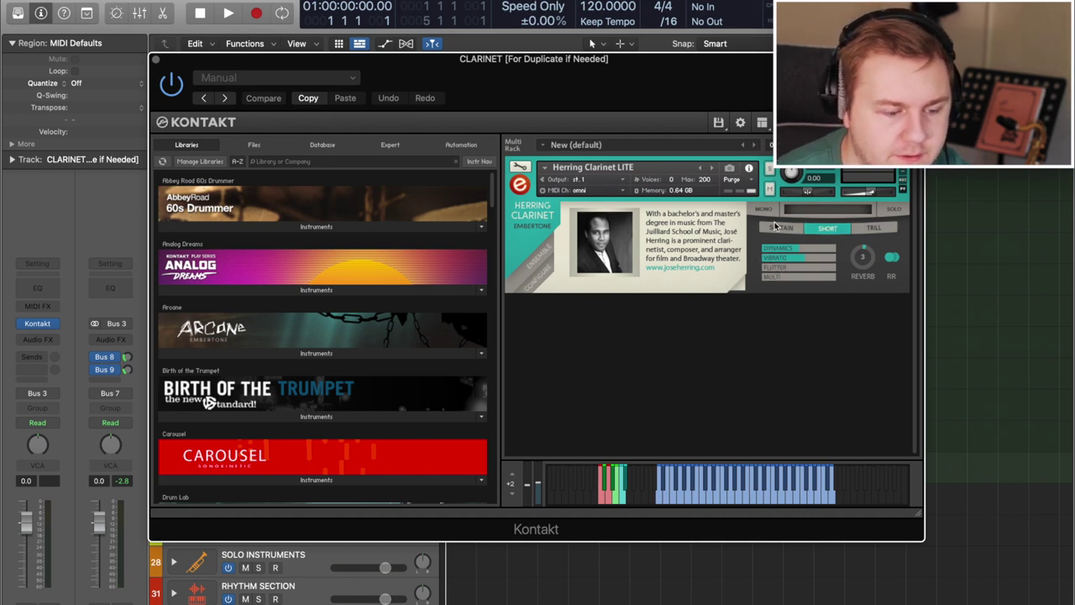
drag(779, 273, 752, 284)
click(766, 278)
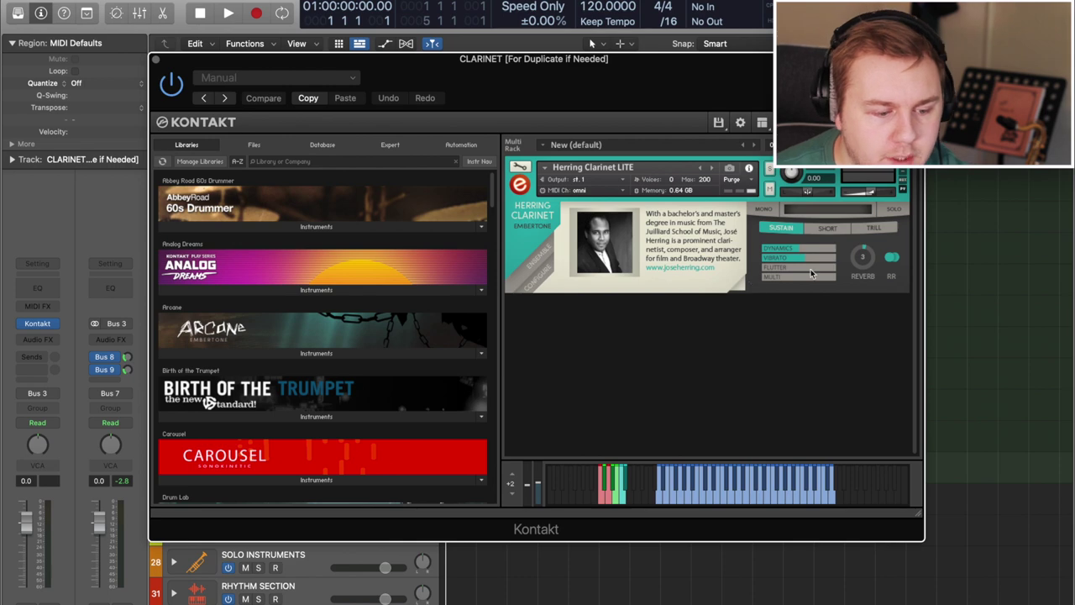
Turn on the clarinet's ensemble mode with two players and timing 0, and close its instrument window
click(895, 210)
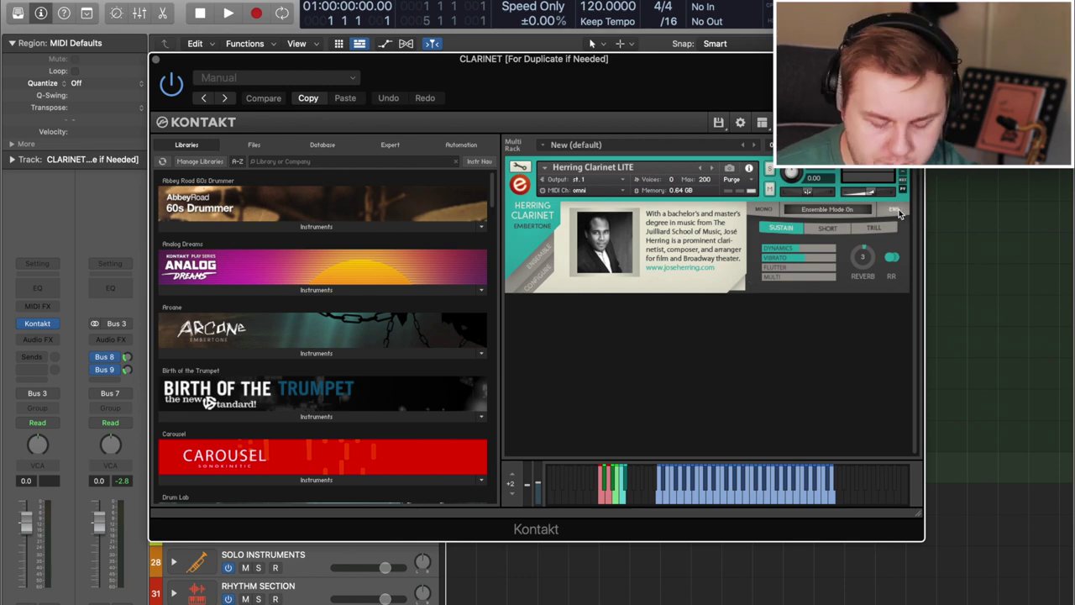
click(540, 262)
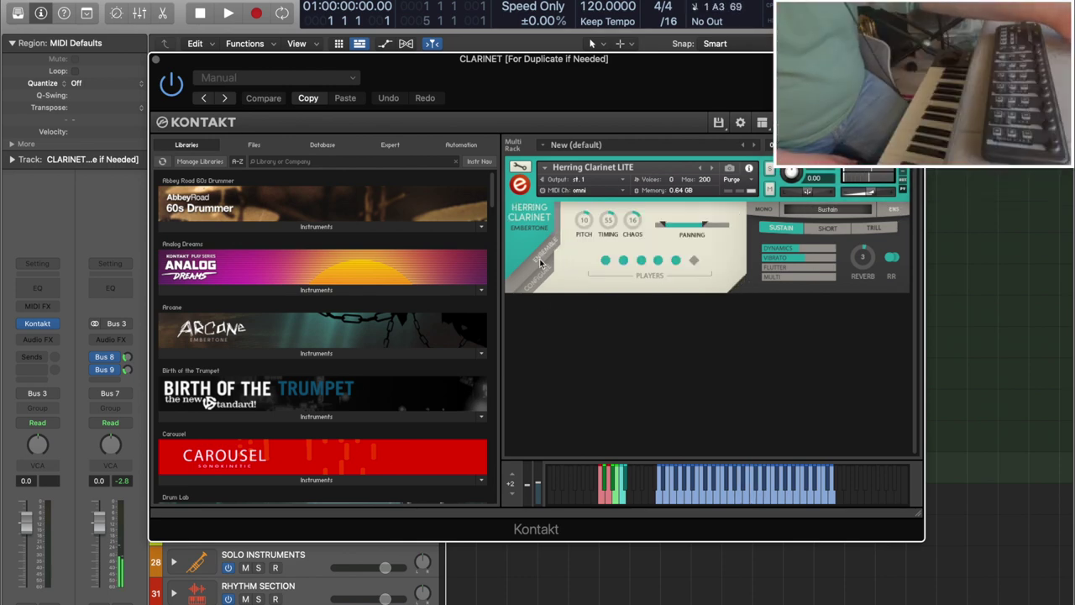
click(675, 262)
click(642, 262)
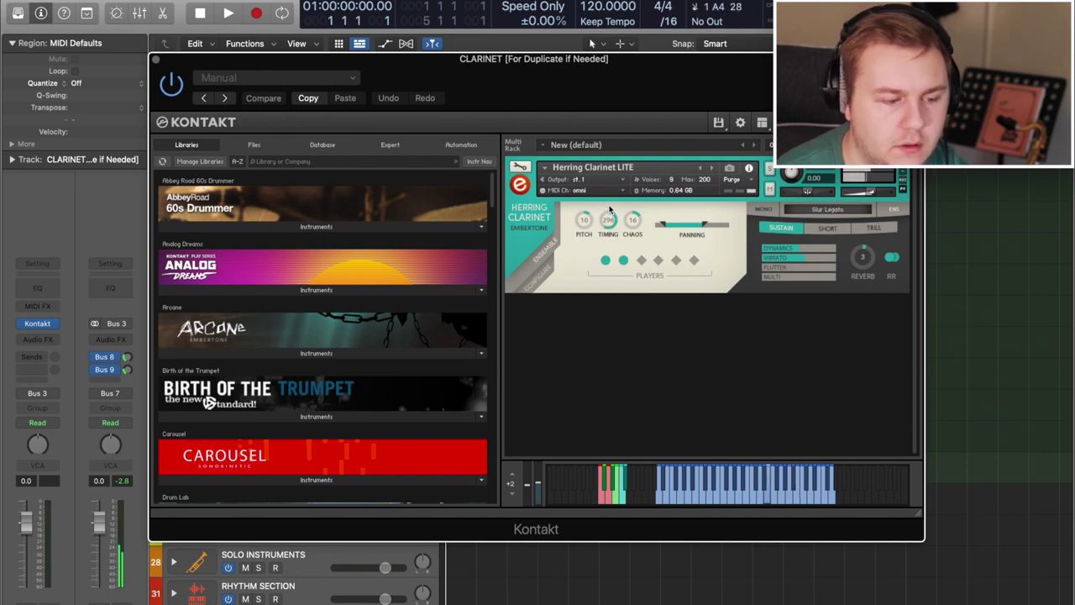
drag(611, 210, 615, 248)
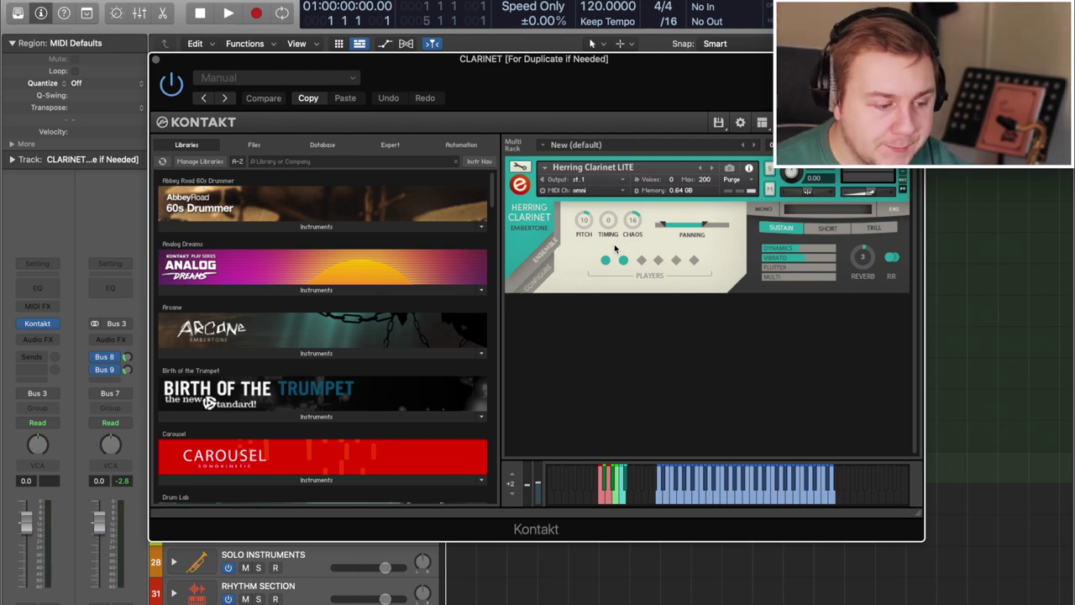
click(154, 61)
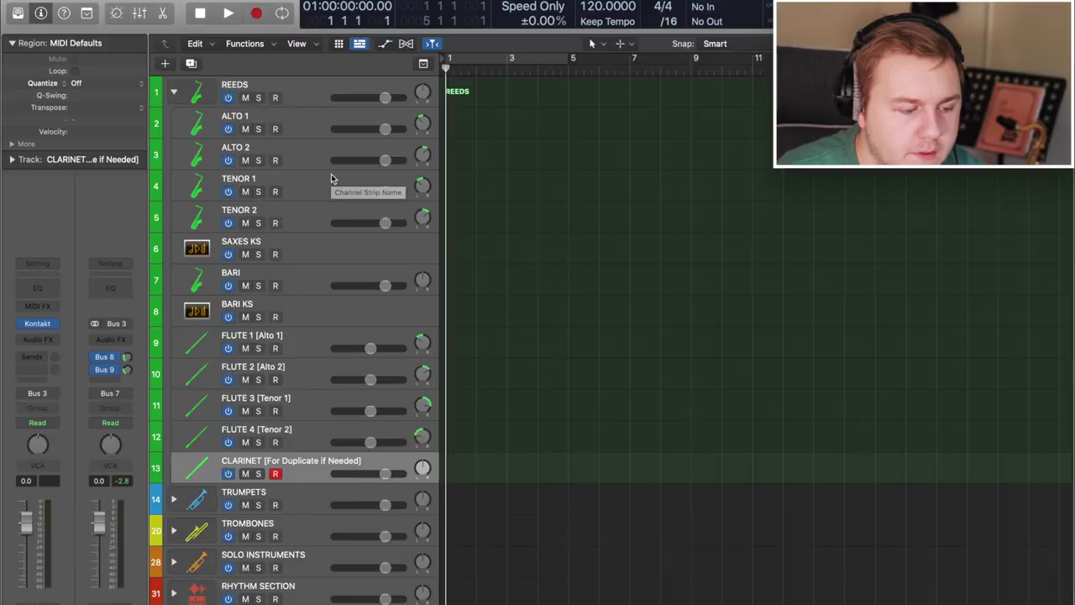
Select the SAXES KS track
click(307, 243)
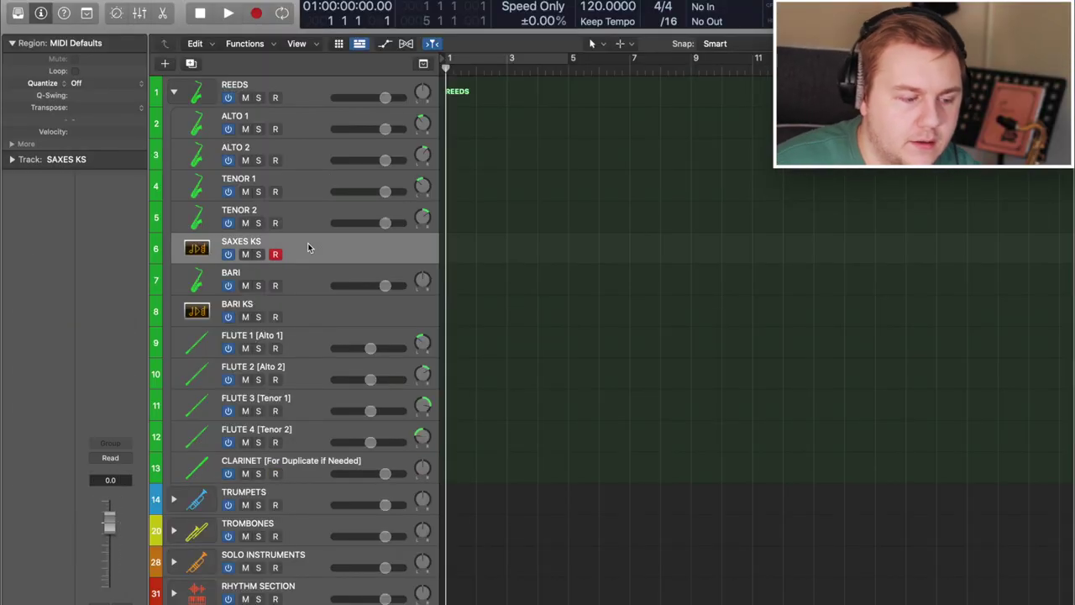